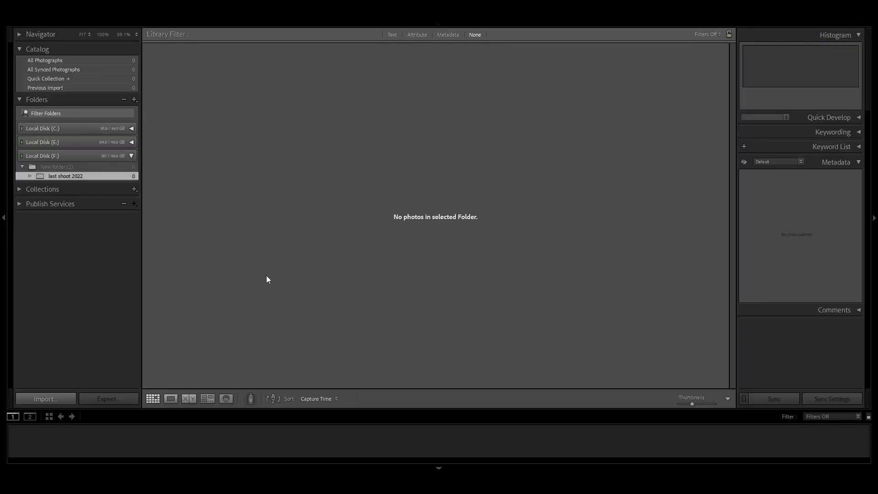
- Import the photo from the "photo" folder on Local Disk (F:) into the catalog
click(61, 399)
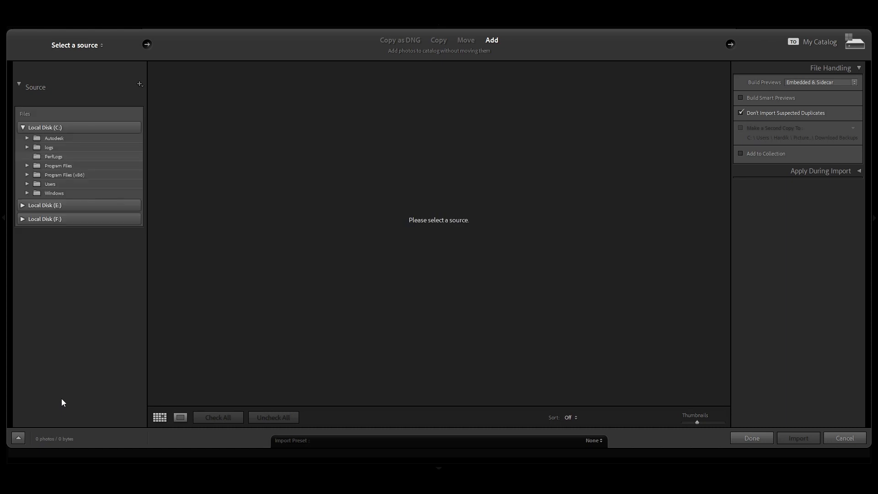
click(24, 219)
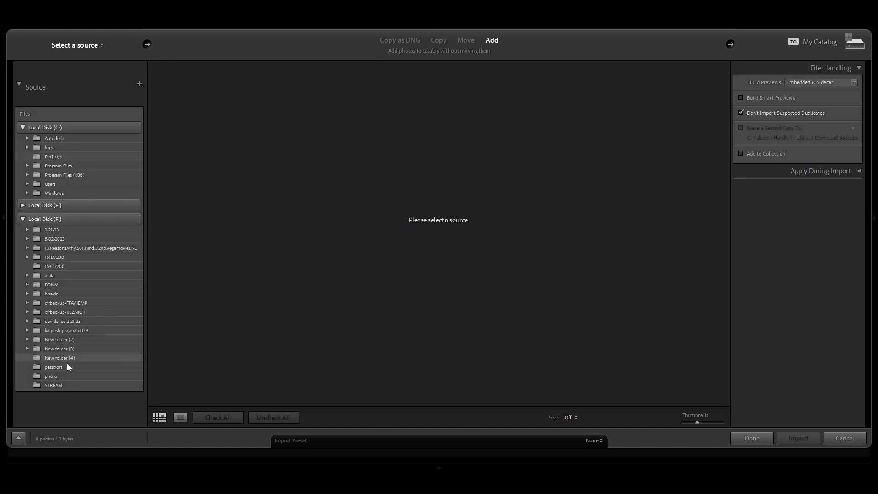
click(71, 377)
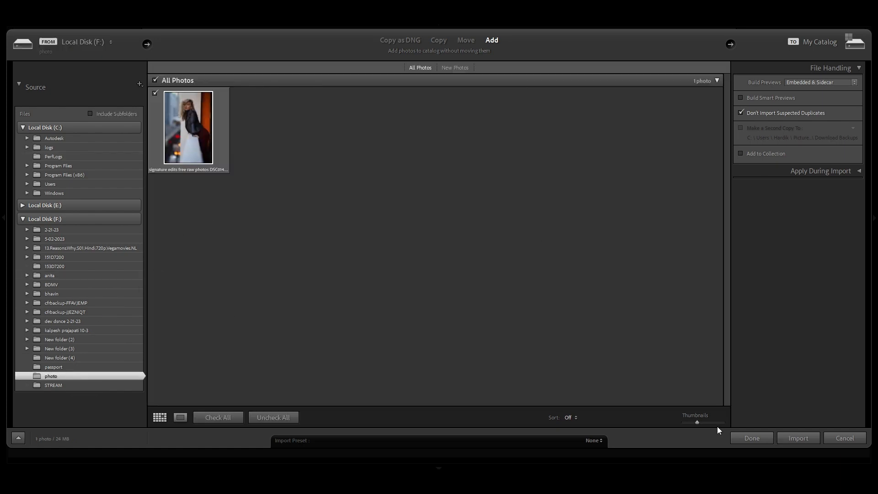
click(799, 438)
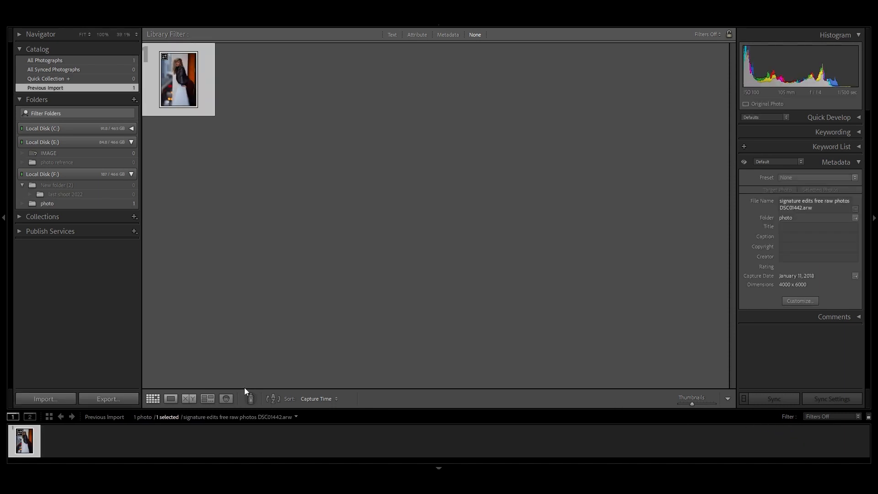
- Show the imported photo in Loupe view and switch to the Develop module
click(171, 399)
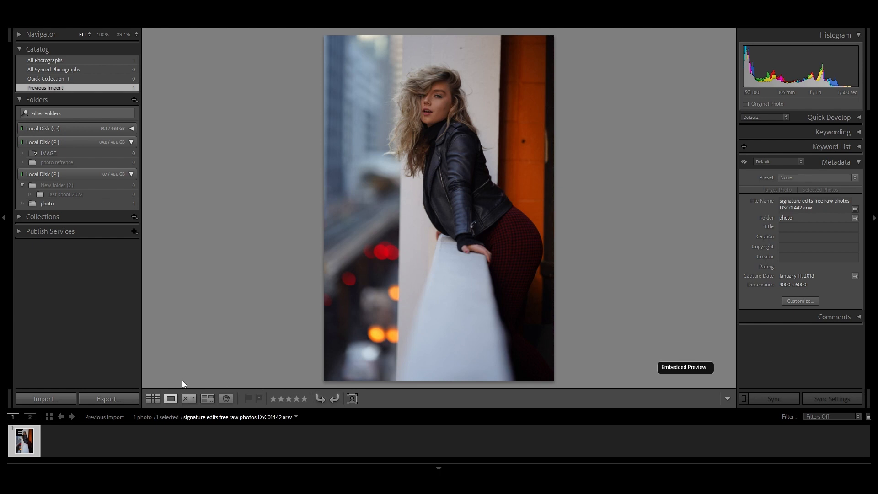
mouse_move(440, 25)
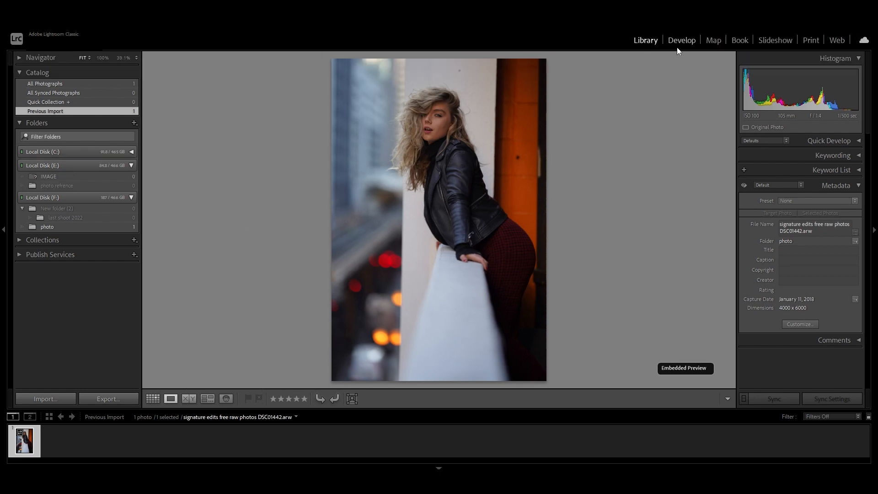
click(677, 48)
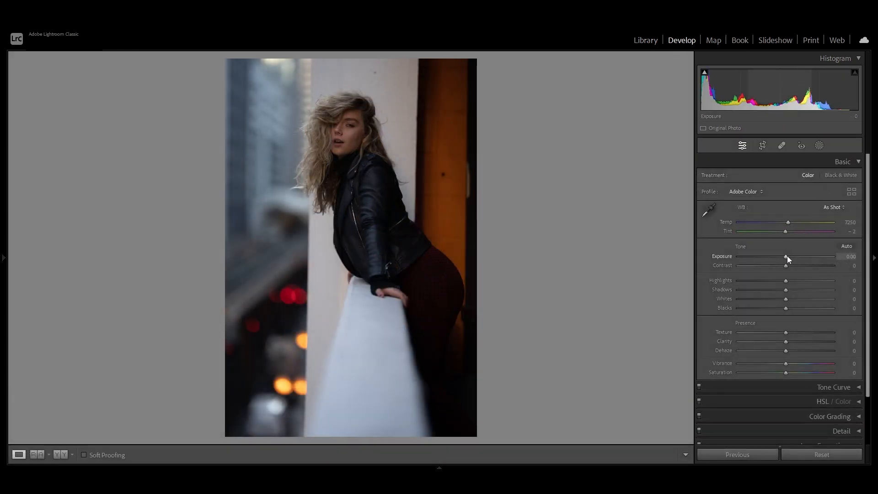
- Set the photo's Exposure to +0.68, Highlights to -38, Shadows to +29, Whites to +19 and Blacks to -14
drag(787, 256, 793, 258)
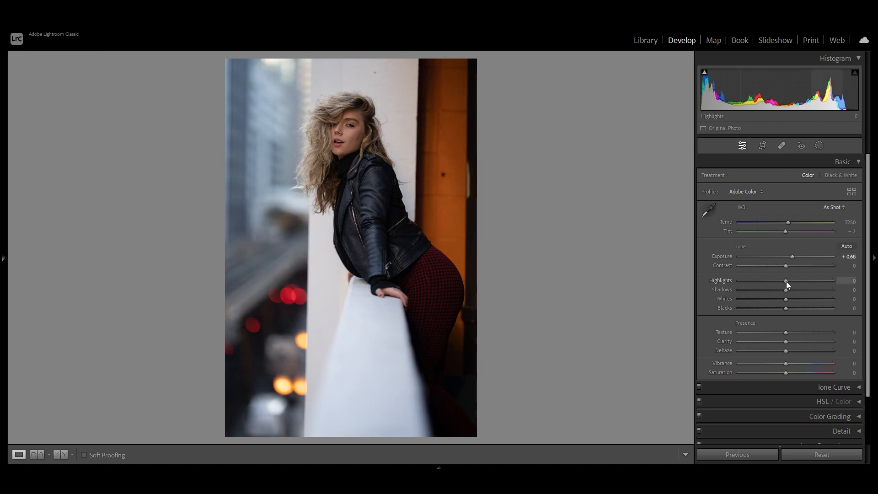
drag(786, 281, 779, 308)
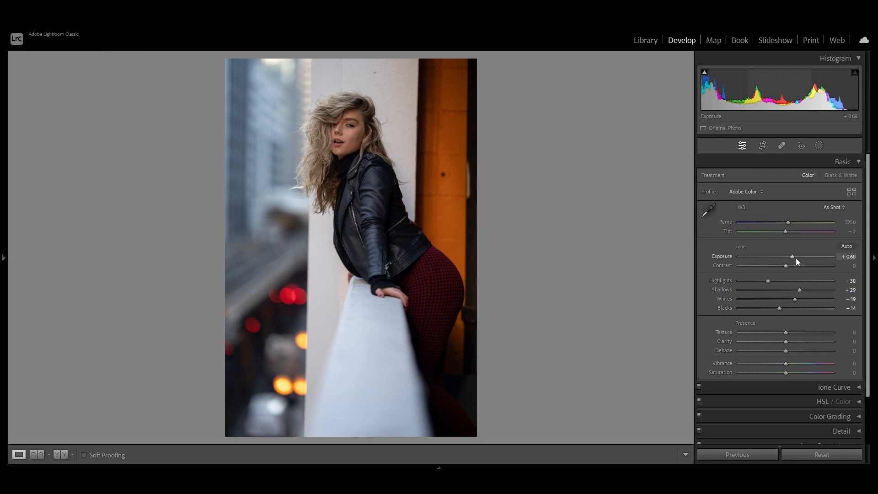
- Adjust the white balance to a Temp of 6418 and a Tint of -26
scroll(777, 278, down, 1)
scroll(789, 257, up, 1)
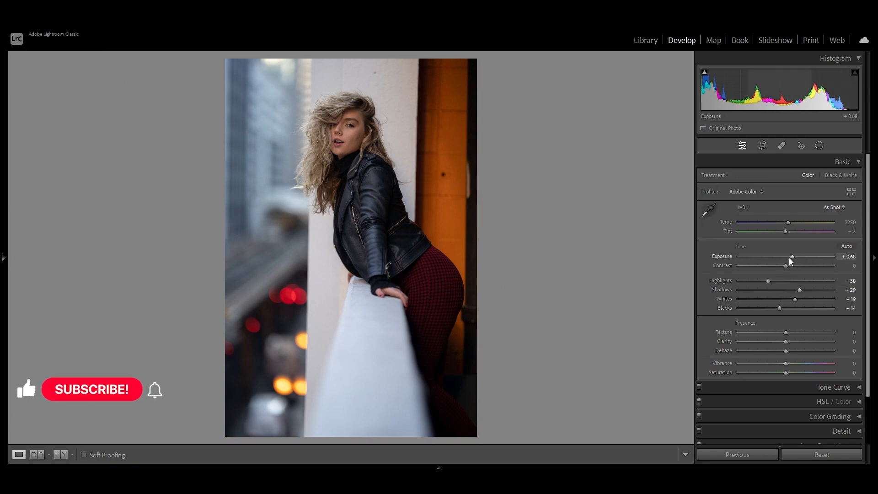
scroll(781, 270, down, 2)
scroll(779, 272, up, 1)
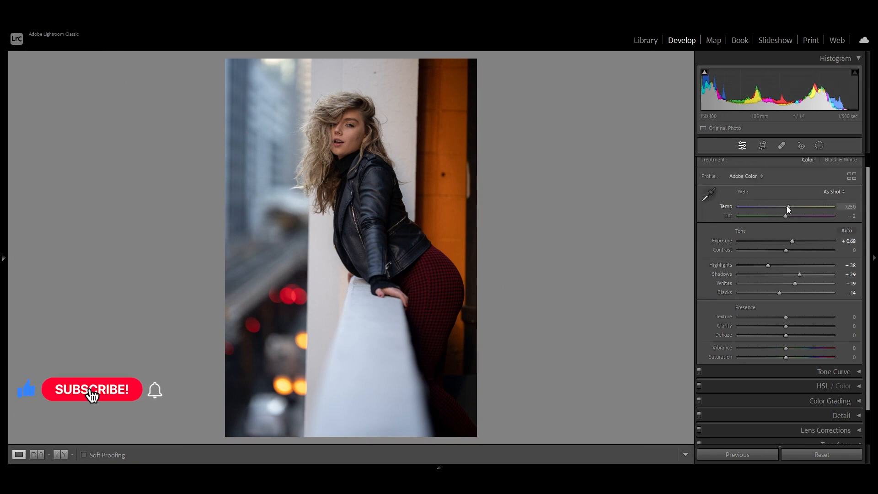
mouse_move(787, 207)
mouse_down()
mouse_move(767, 208)
mouse_move(799, 216)
mouse_move(778, 218)
mouse_up()
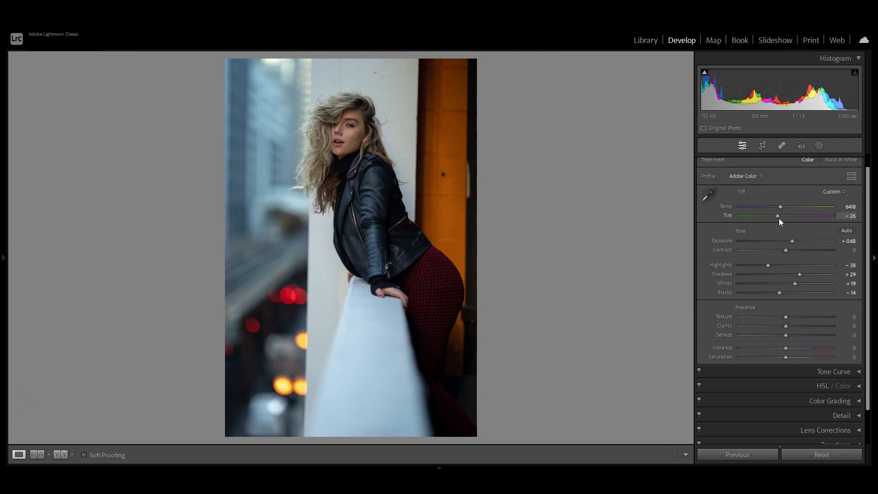
- Set Clarity to +14, Dehaze to +6, Vibrance to +21 and Saturation to -8
scroll(794, 252, down, 3)
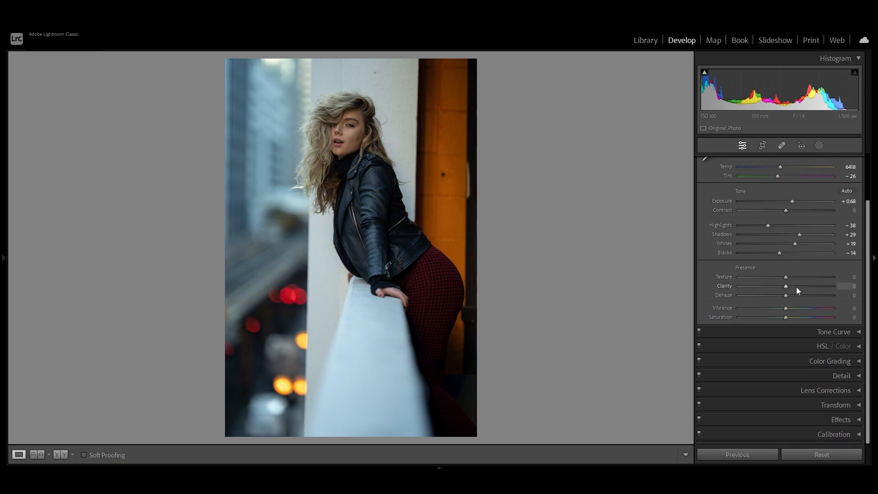
drag(786, 286, 781, 320)
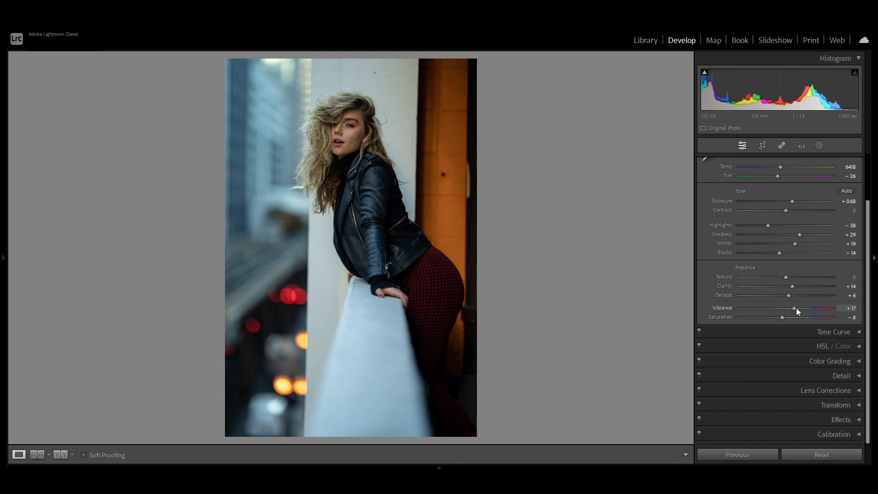
drag(796, 308, 798, 307)
- Shape the RGB point curve into a gentle S with raised black point, darker shadows, brighter highlights and the white point output at 242
click(840, 333)
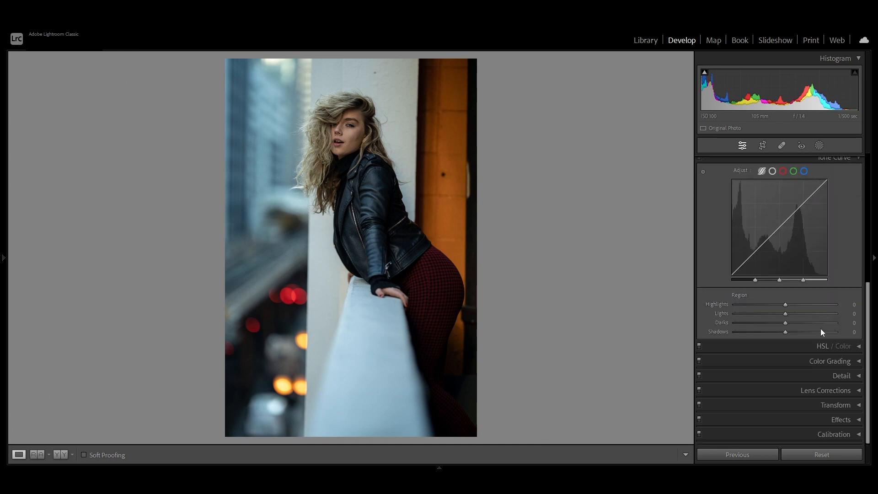
click(772, 171)
scroll(802, 196, up, 3)
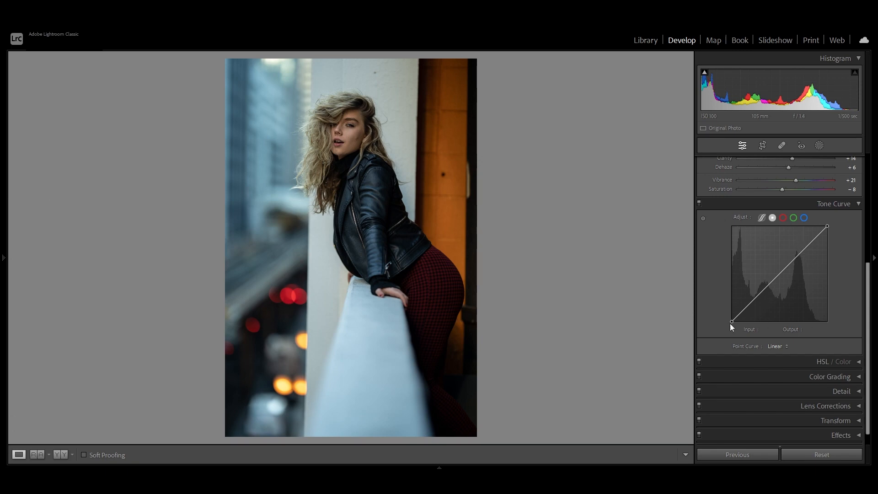
drag(731, 323, 747, 307)
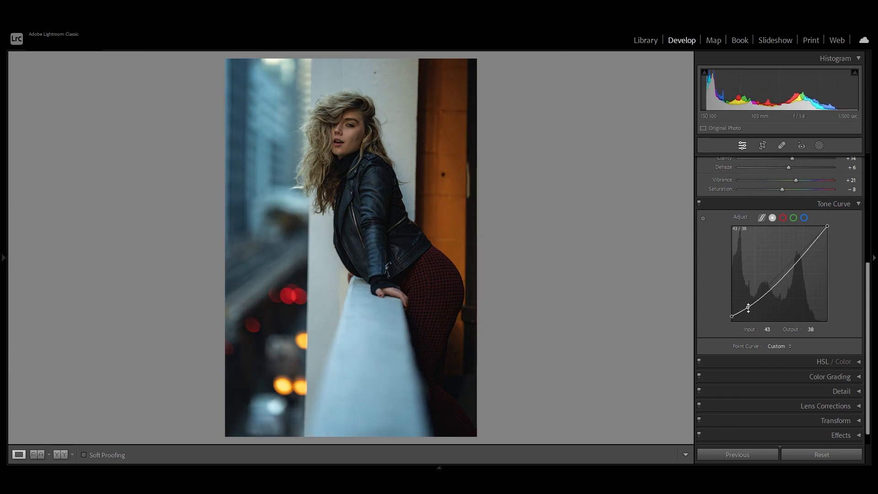
key(ctrl+z)
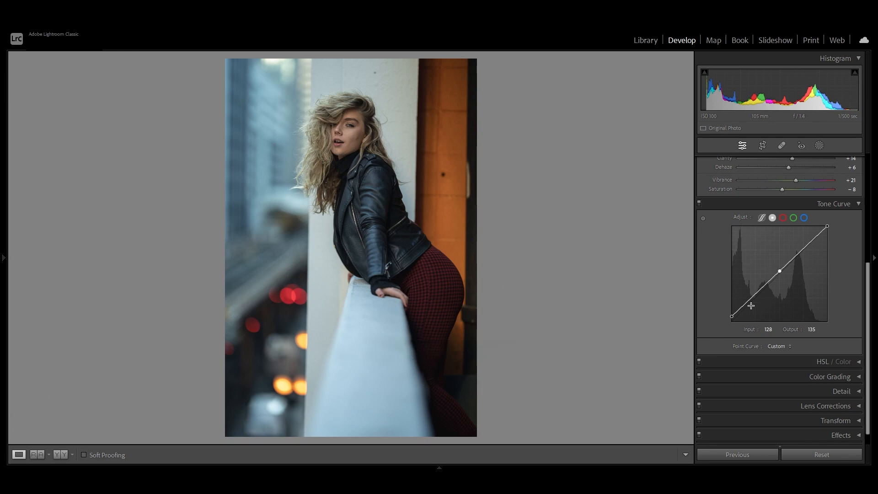
drag(750, 298, 746, 308)
drag(807, 241, 827, 231)
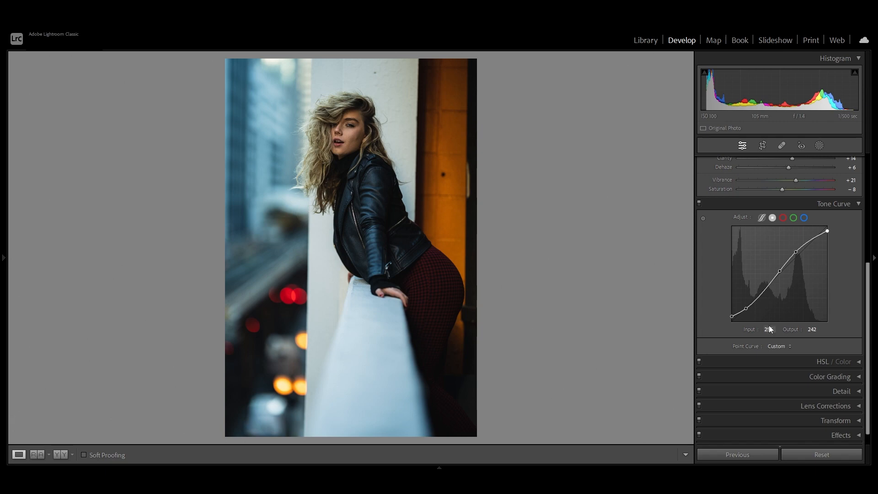
click(849, 206)
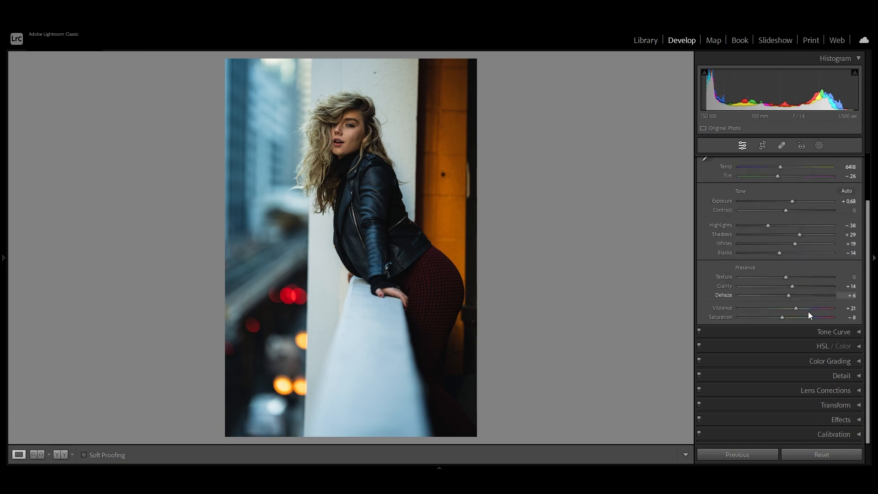
- Set the HSL saturation of Aqua to +28 and Blue to +17
click(856, 347)
scroll(810, 346, down, 3)
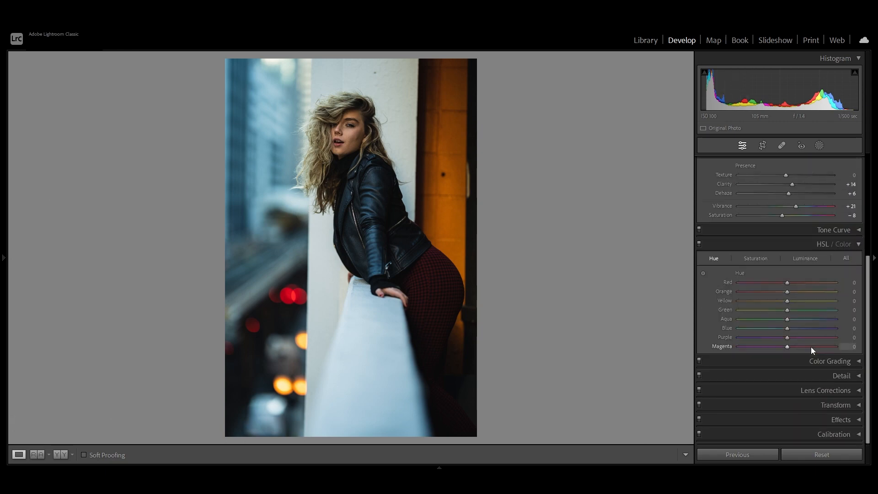
click(756, 259)
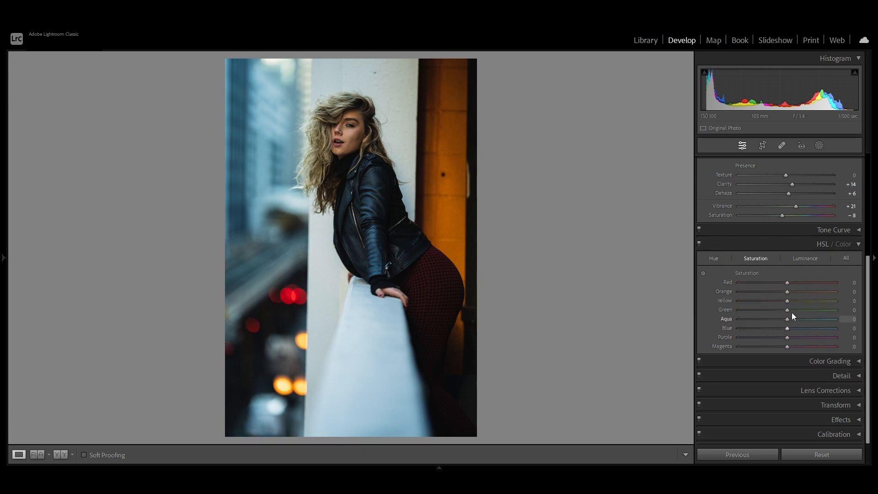
mouse_move(788, 319)
mouse_down()
mouse_move(823, 317)
mouse_move(777, 326)
mouse_move(796, 330)
mouse_up()
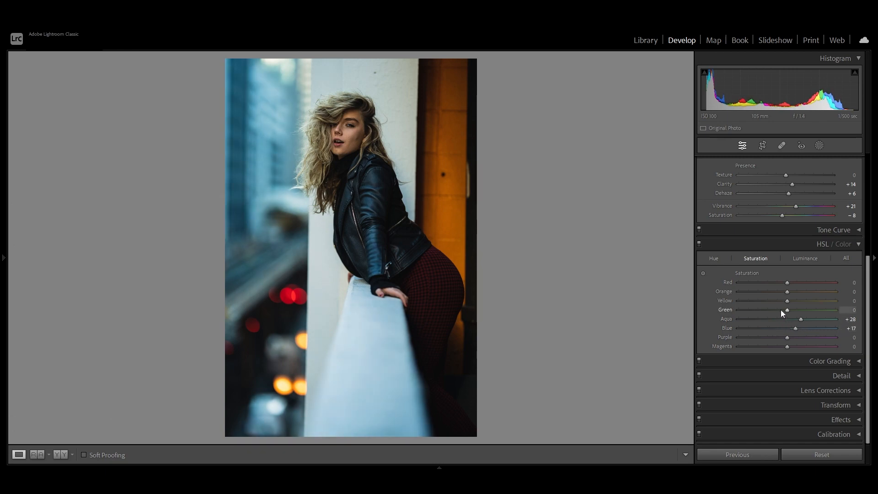
drag(787, 311, 710, 311)
key(ctrl+z)
- Adjust the HSL hue of the Aqua and Blue tones
click(716, 264)
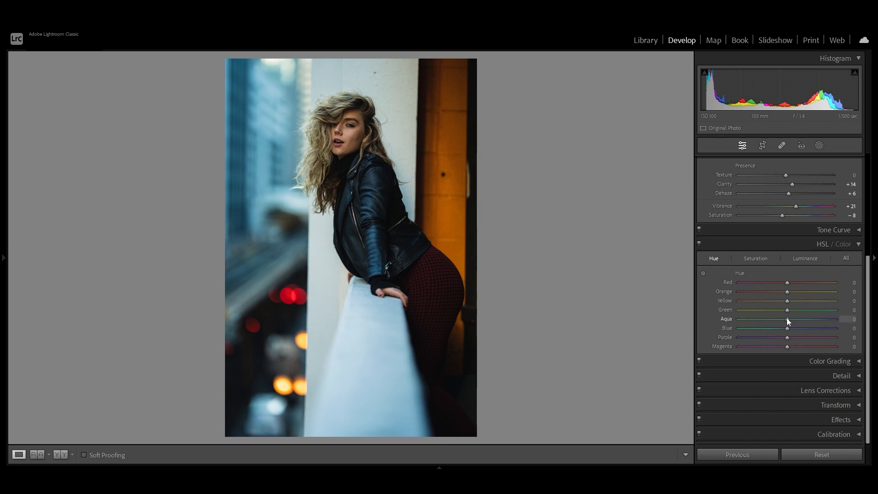
mouse_move(786, 317)
mouse_down()
mouse_move(803, 319)
mouse_move(753, 319)
mouse_move(809, 320)
mouse_move(770, 327)
mouse_move(804, 327)
mouse_move(788, 327)
mouse_up()
- Set the HSL luminance of Aqua to -12 and Blue to +36, and adjust the Purple and Magenta values
click(796, 258)
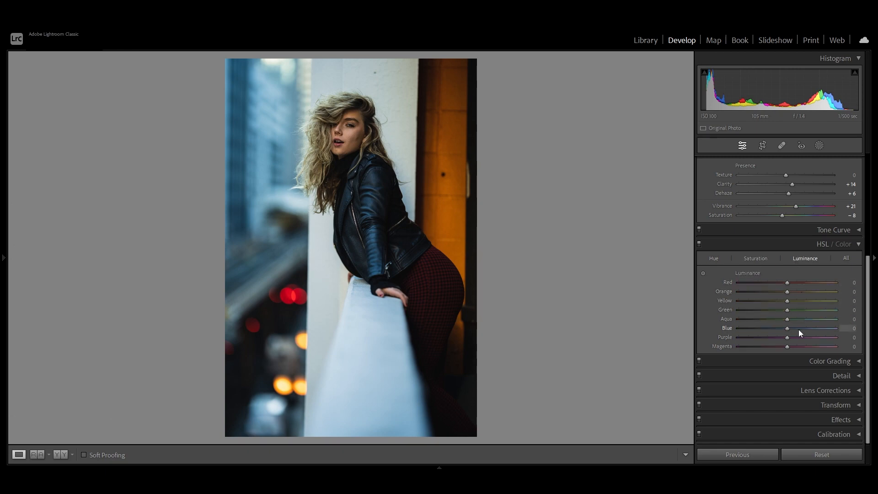
mouse_move(789, 327)
mouse_down()
mouse_move(819, 327)
mouse_move(783, 321)
mouse_up()
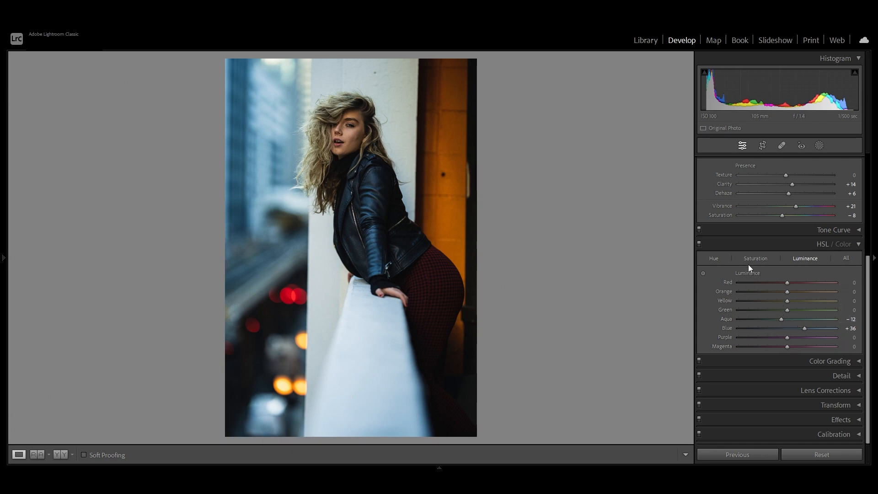
mouse_move(787, 337)
mouse_down()
mouse_move(811, 337)
mouse_move(798, 346)
mouse_up()
click(857, 244)
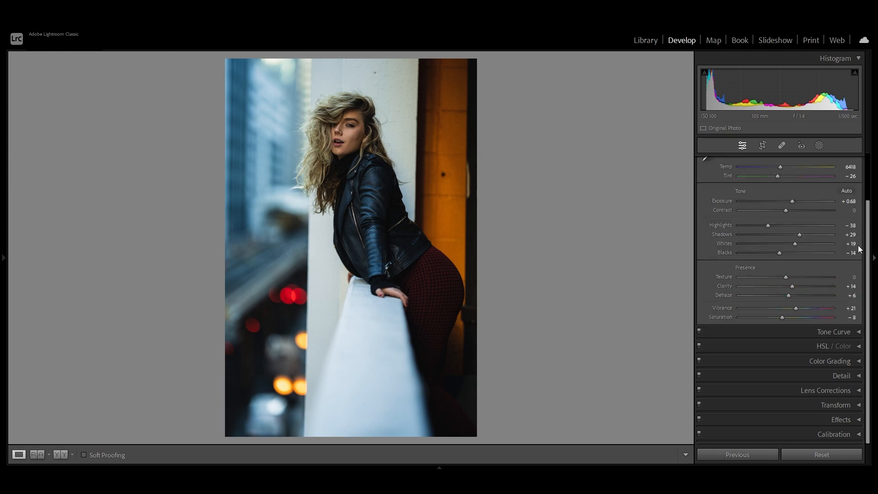
- Color grade the shadows with a slight tint and the highlights with Hue 169 and Saturation 7
click(857, 359)
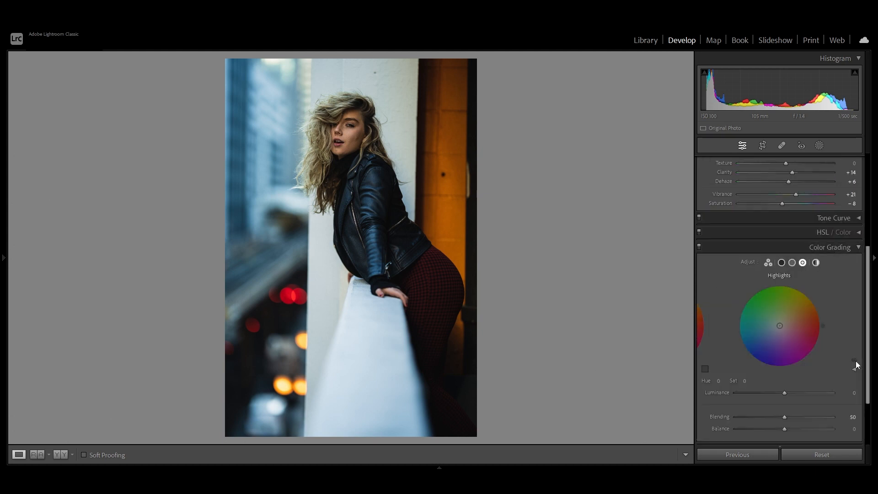
click(782, 263)
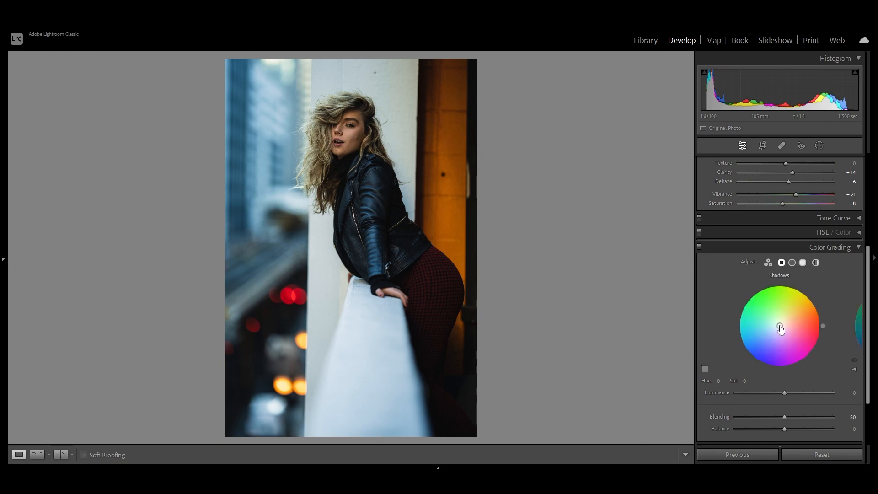
mouse_move(779, 325)
mouse_down()
mouse_move(738, 319)
mouse_move(779, 326)
mouse_up()
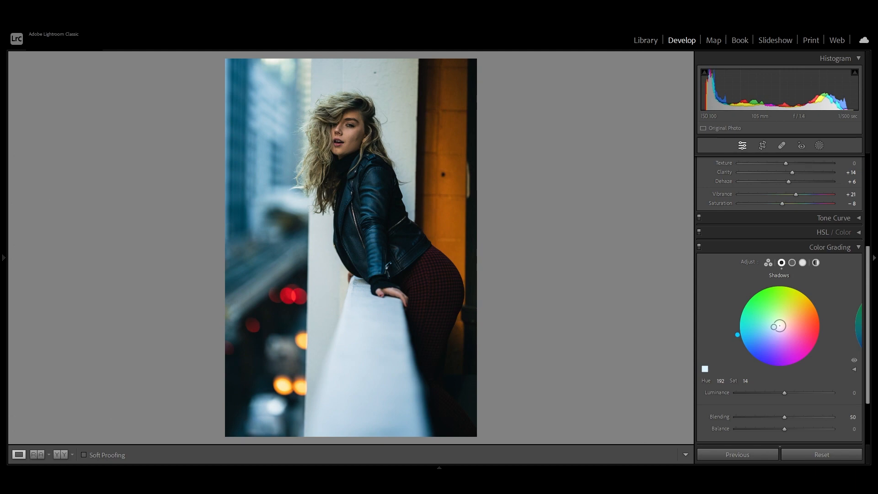
click(802, 264)
drag(779, 326, 778, 325)
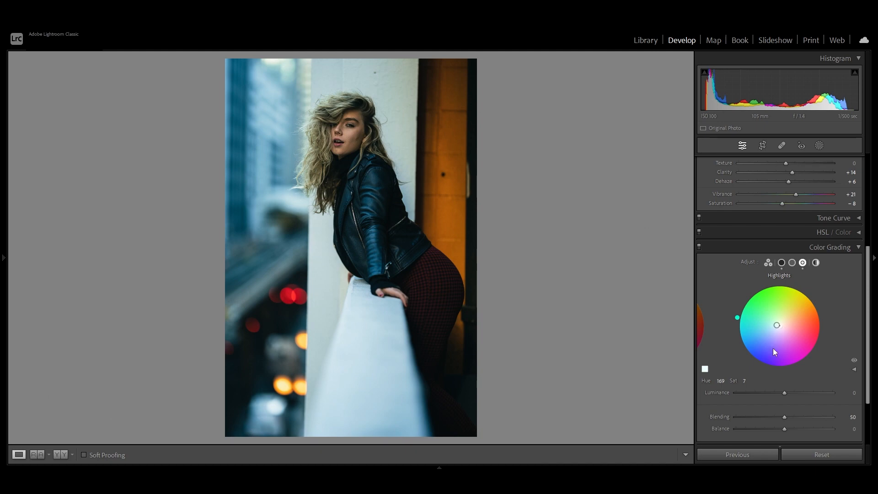
- Set the highlights' grading Luminance to -9, with Blending at 58 and Balance at +54
scroll(772, 371, down, 2)
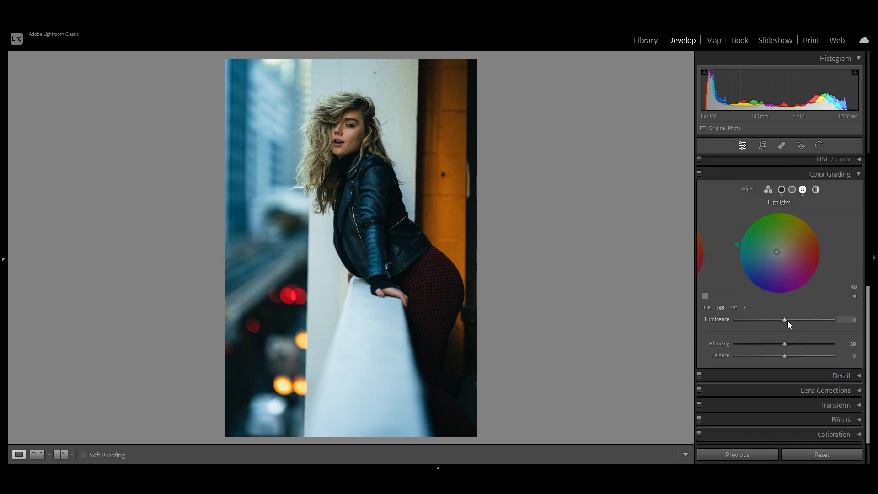
drag(787, 320, 818, 354)
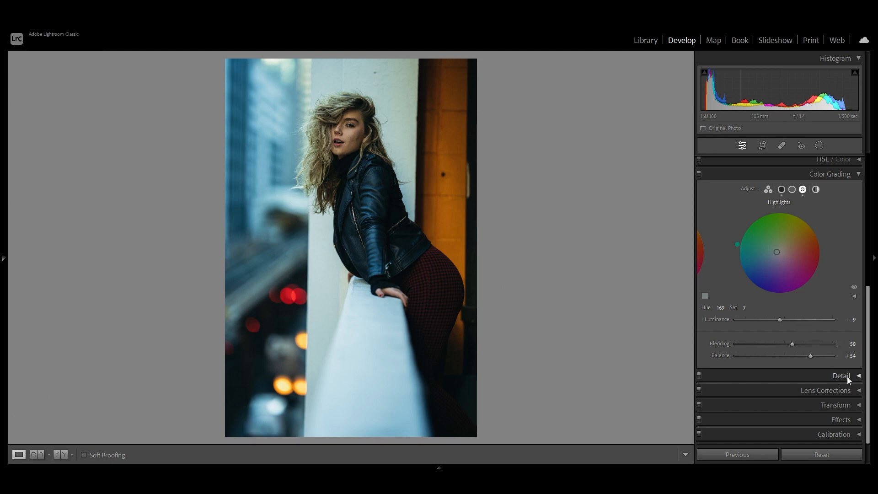
- Calibrate the primaries: Red Saturation +17, Green Saturation +14, Blue Hue -6 and Blue Saturation +14
click(847, 433)
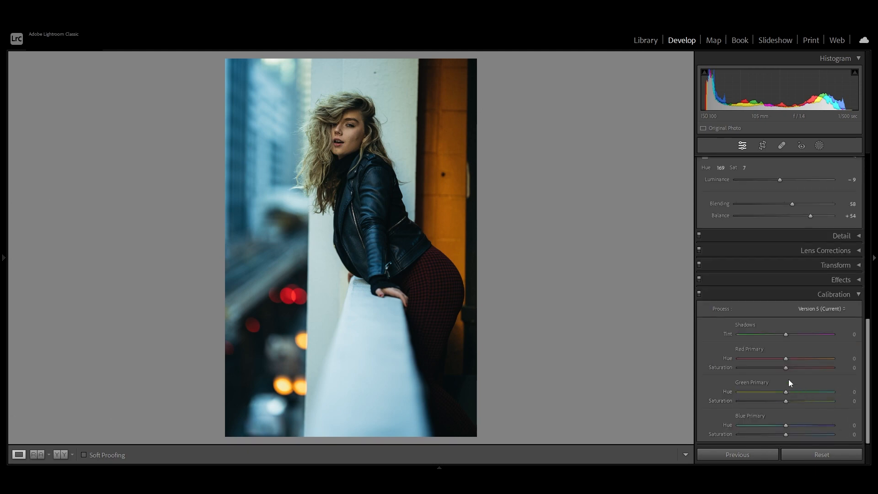
mouse_move(792, 369)
mouse_down()
mouse_move(810, 369)
mouse_move(793, 369)
mouse_up()
mouse_move(786, 403)
mouse_down()
mouse_move(800, 402)
mouse_move(793, 400)
mouse_up()
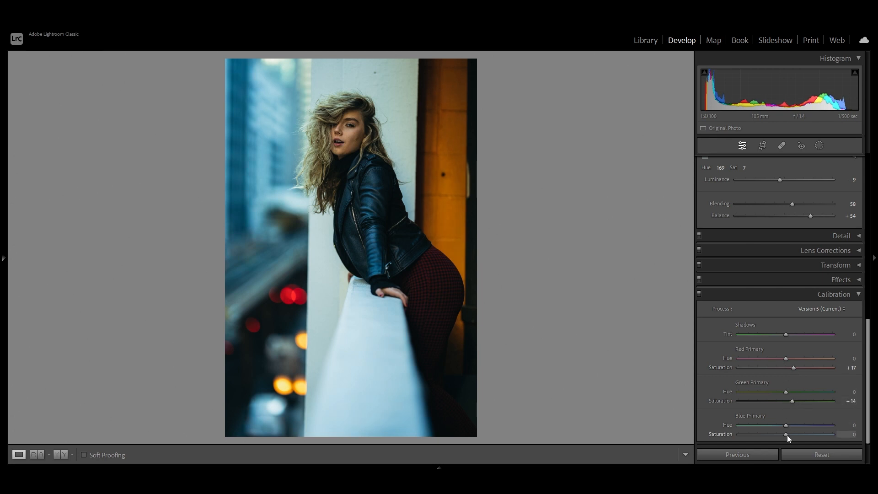
mouse_move(786, 434)
mouse_down()
mouse_move(799, 424)
mouse_move(764, 421)
mouse_move(783, 425)
mouse_up()
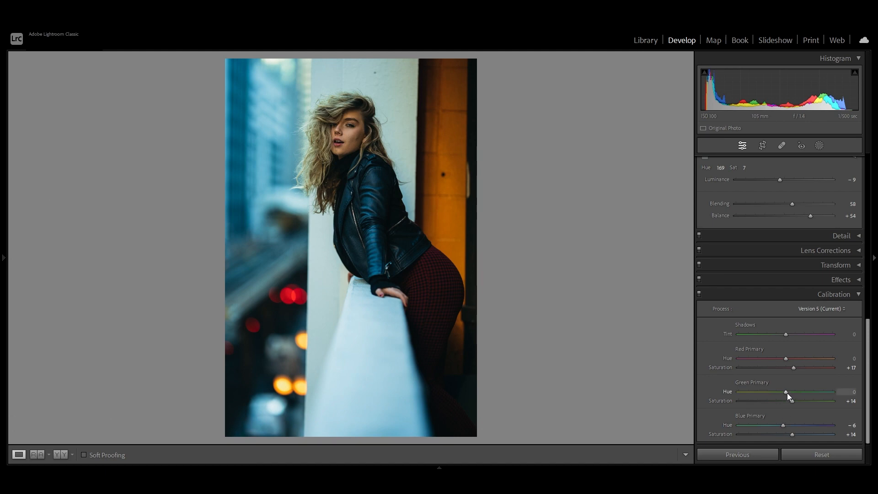
- Calibrate the Green Primary Hue to +5 and shift the Red Primary Hue slightly toward negative
mouse_move(794, 393)
mouse_down()
mouse_move(805, 393)
mouse_move(789, 391)
mouse_up()
mouse_move(785, 357)
mouse_down()
mouse_move(805, 358)
mouse_move(776, 357)
mouse_up()
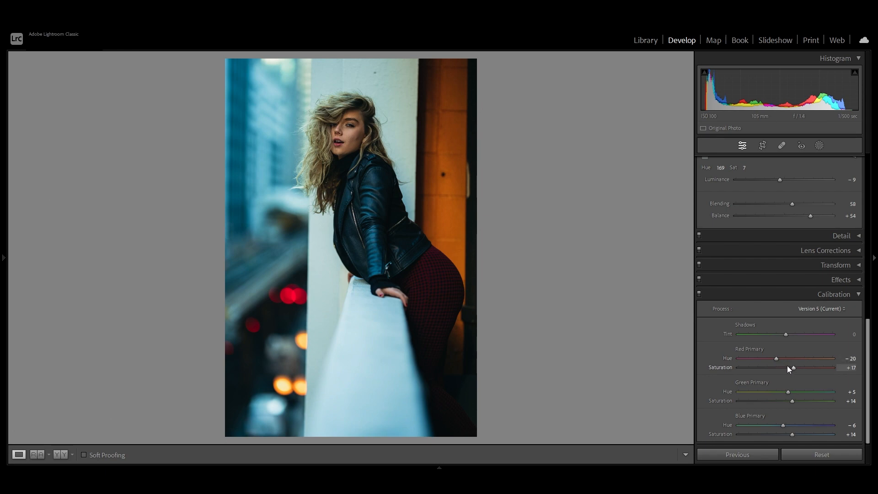
double_click(775, 358)
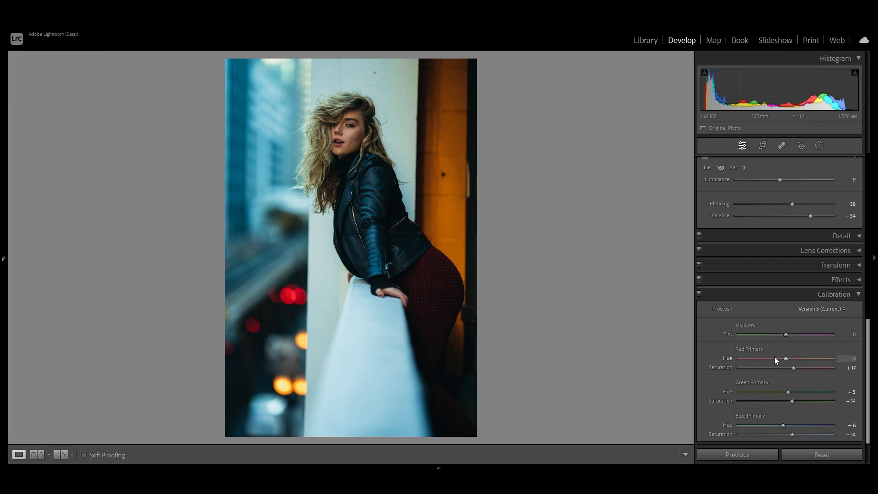
drag(785, 358, 781, 358)
click(813, 359)
drag(786, 358, 785, 358)
click(849, 297)
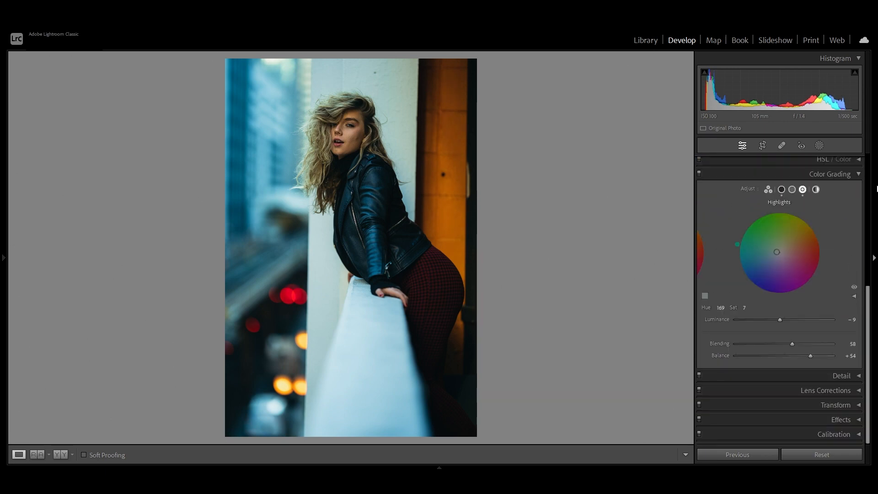
- Apply the Modern 09 profile to the photo and reduce its Amount to 60
click(858, 174)
scroll(843, 263, up, 2)
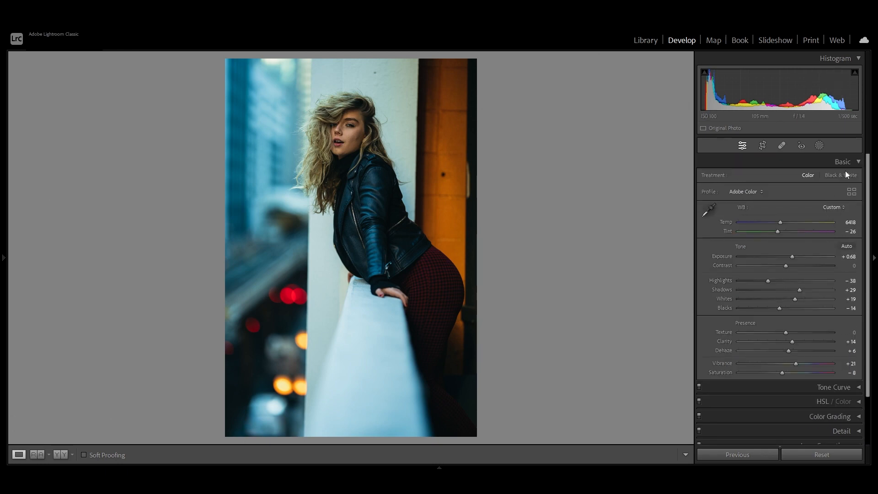
click(851, 191)
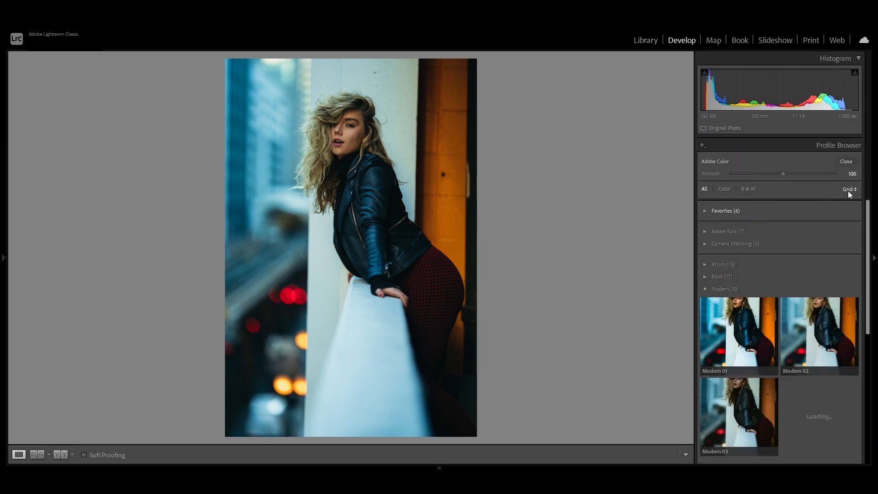
scroll(746, 311, down, 4)
scroll(743, 325, down, 2)
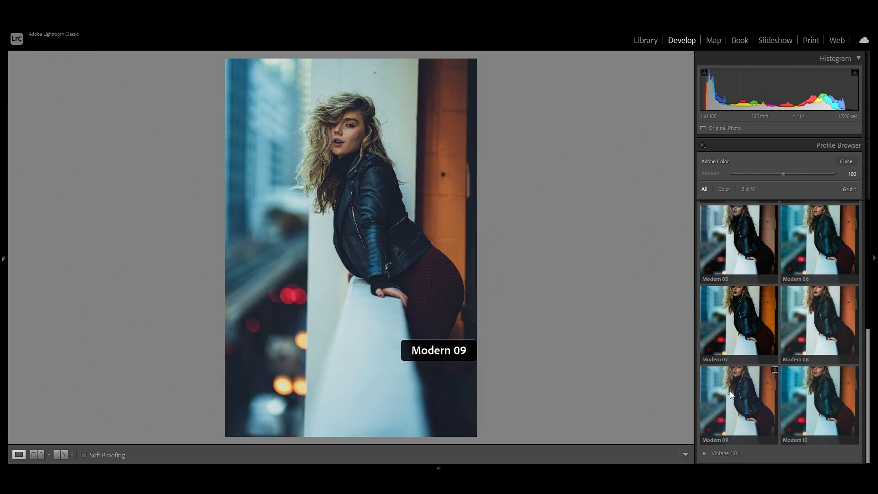
click(730, 395)
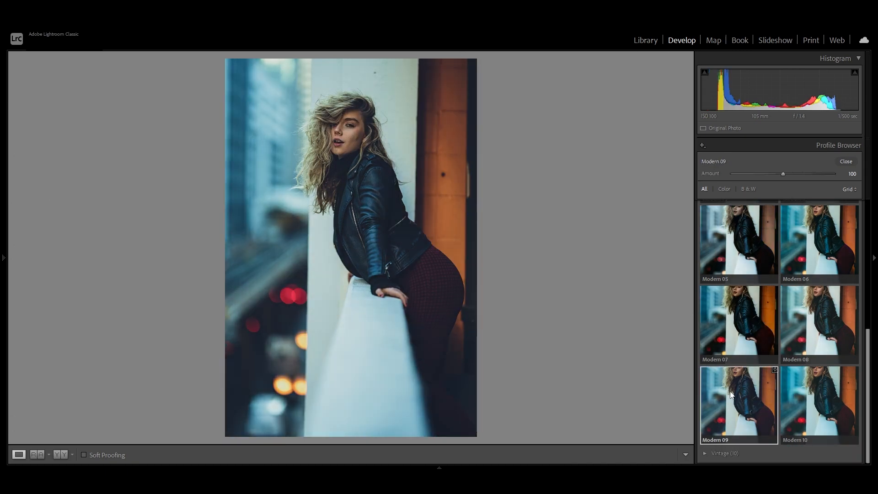
double_click(730, 395)
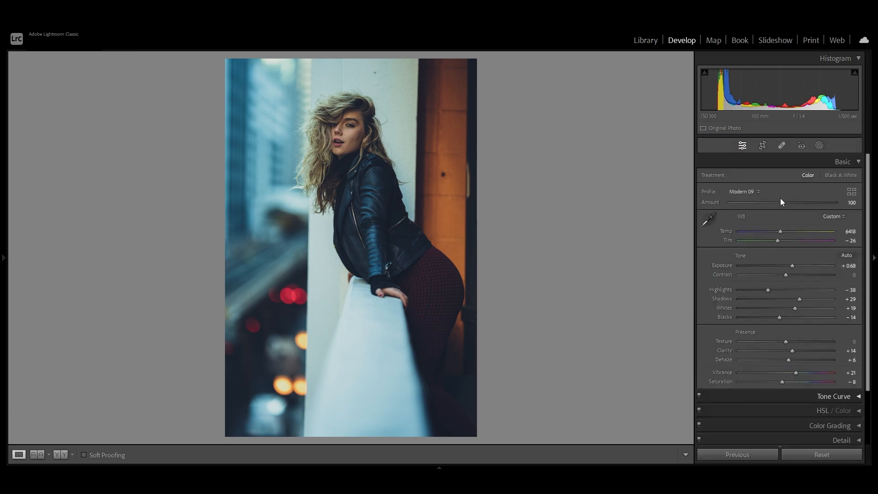
drag(783, 204, 762, 211)
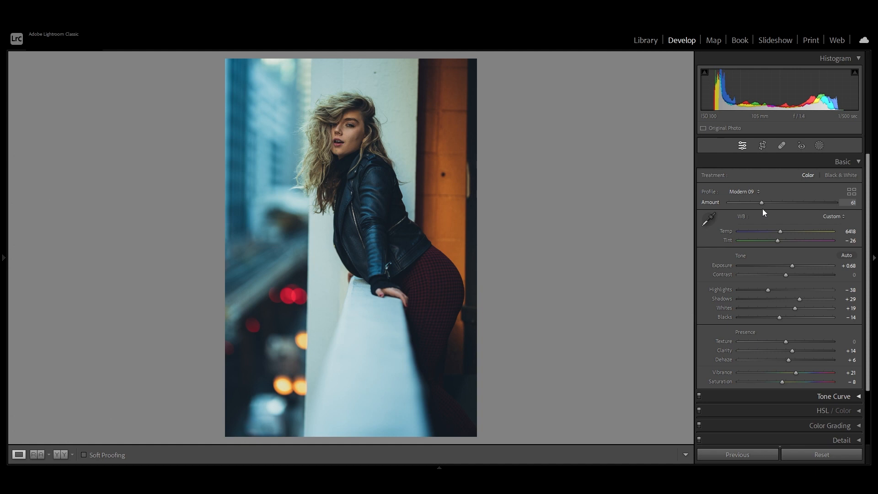
- Adjust the tone curve's shadow point to Input 36, Output 36, and set Clarity to +10
scroll(784, 258, down, 2)
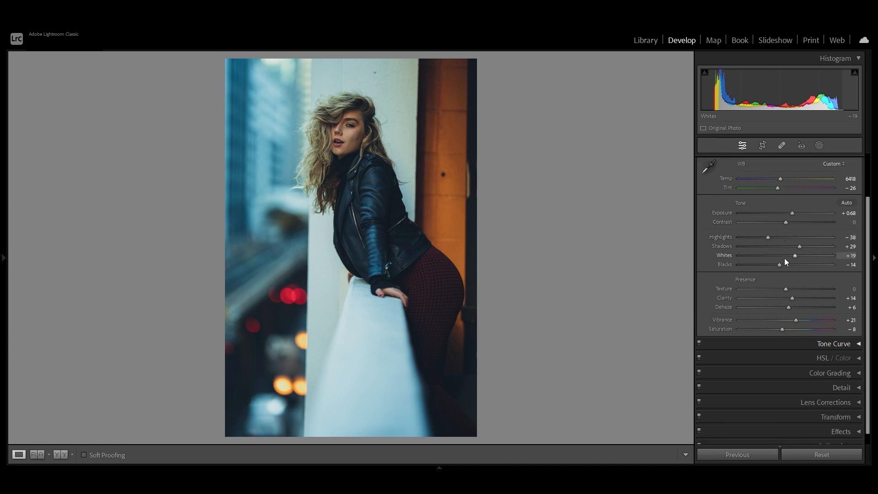
click(832, 343)
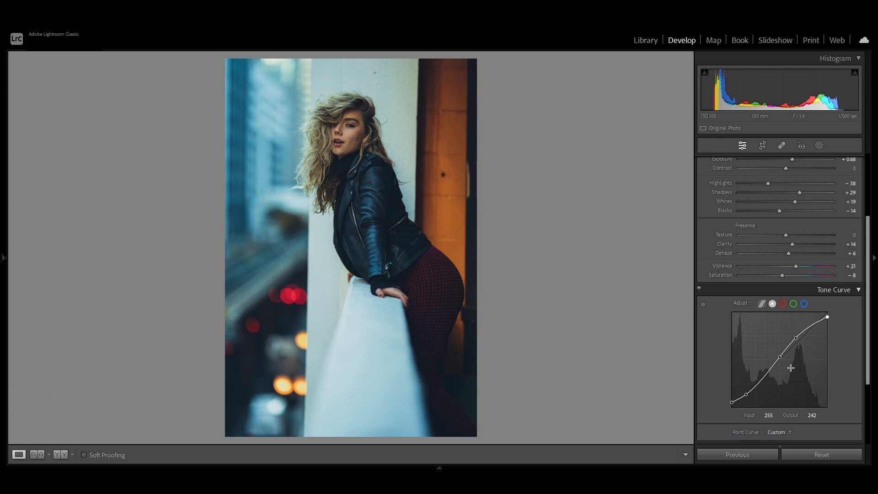
scroll(786, 348, down, 3)
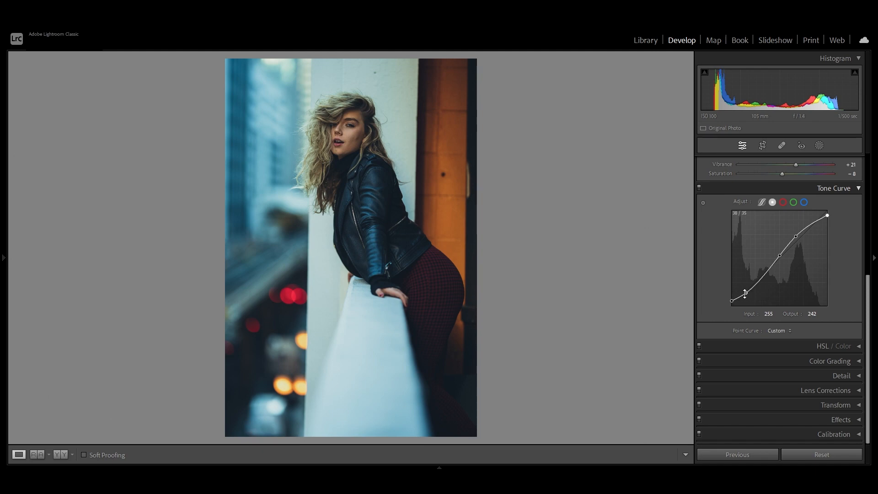
drag(746, 293, 745, 292)
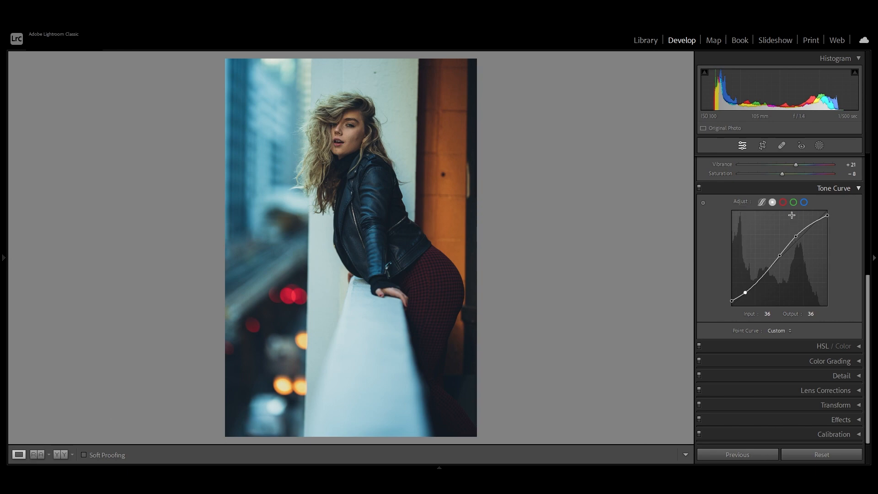
click(843, 188)
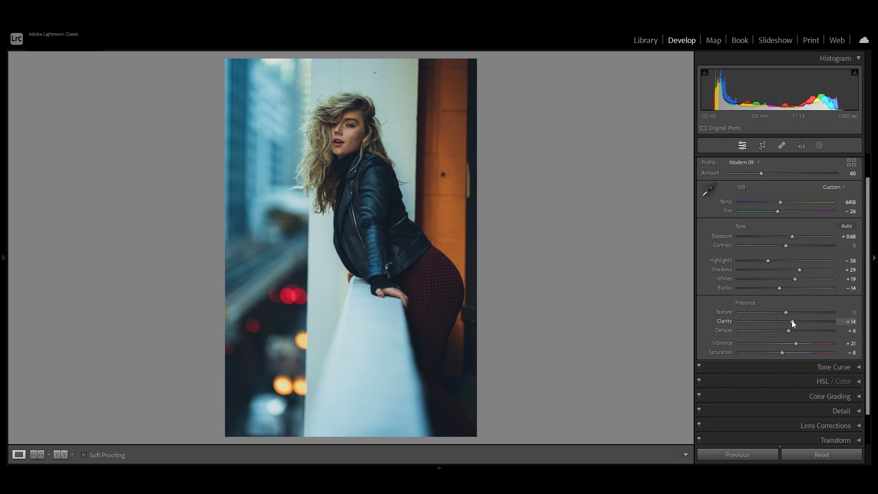
drag(791, 320, 789, 320)
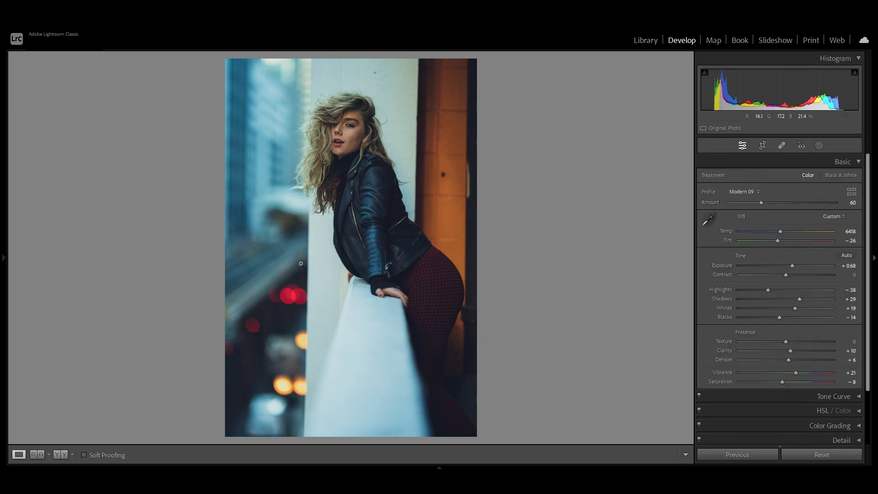
- Compare the original and the graded portrait side by side in the Before/After view
click(61, 454)
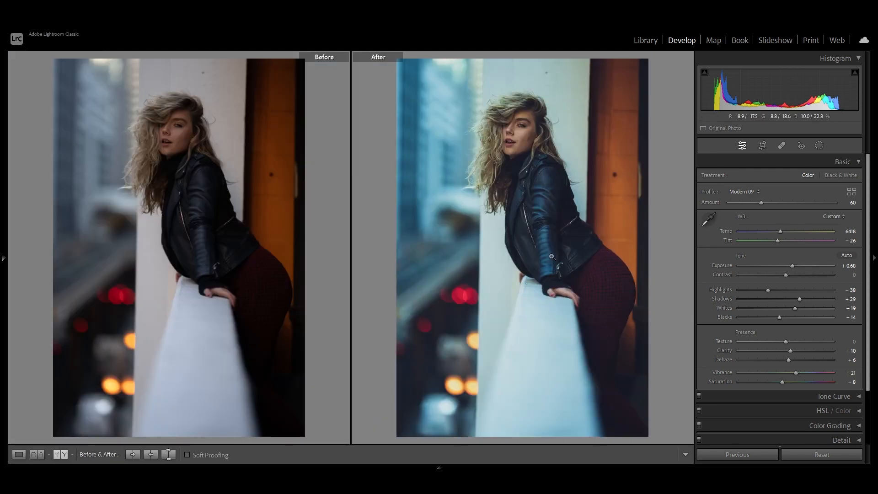
click(521, 171)
drag(520, 171, 504, 285)
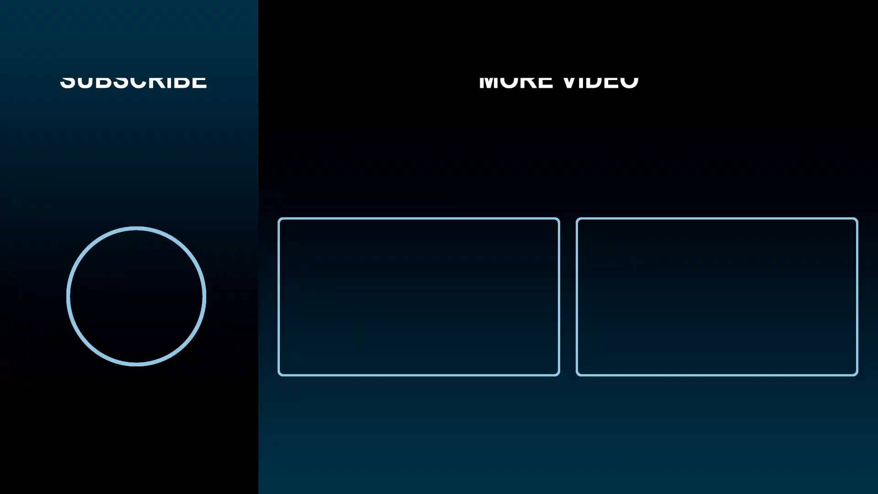